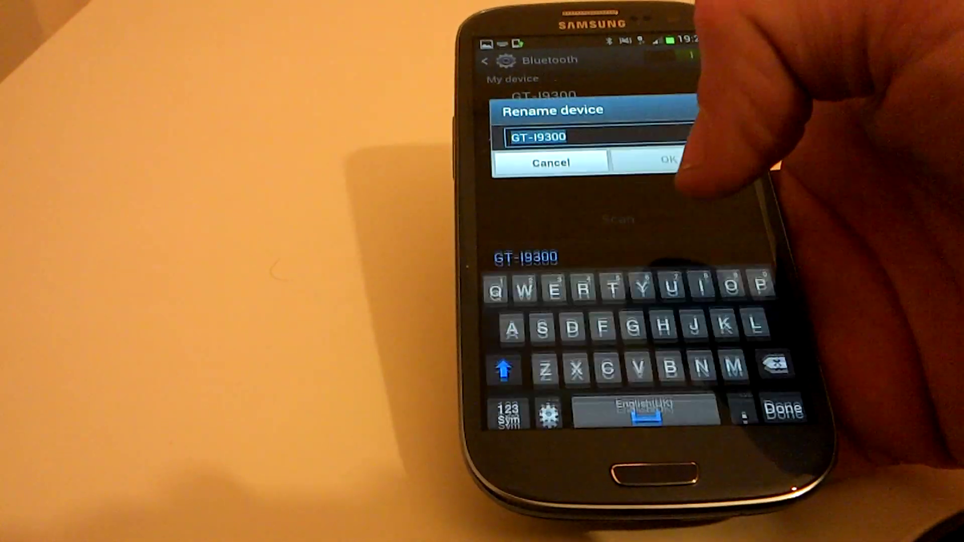
{"action": "type", "text": "Data"}
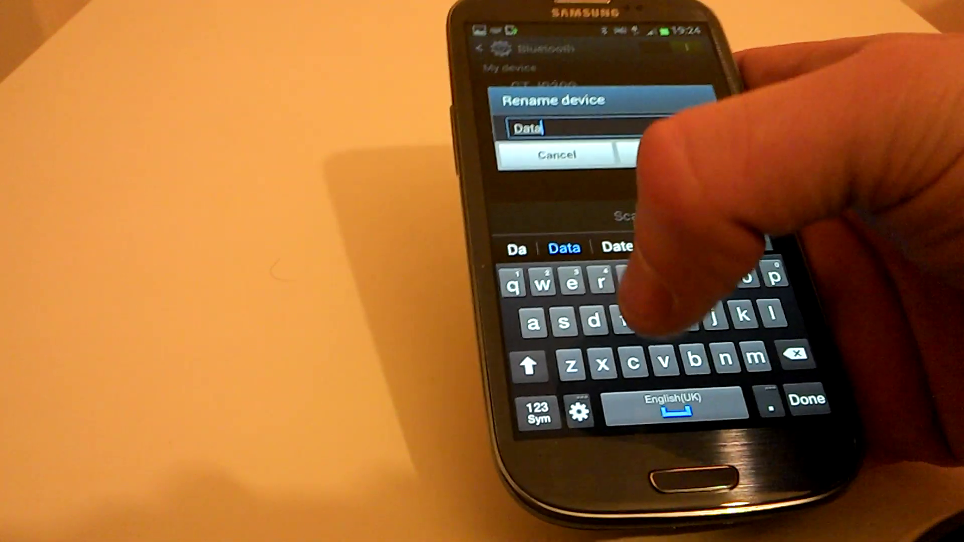
{"action": "type", "text": "vide"}
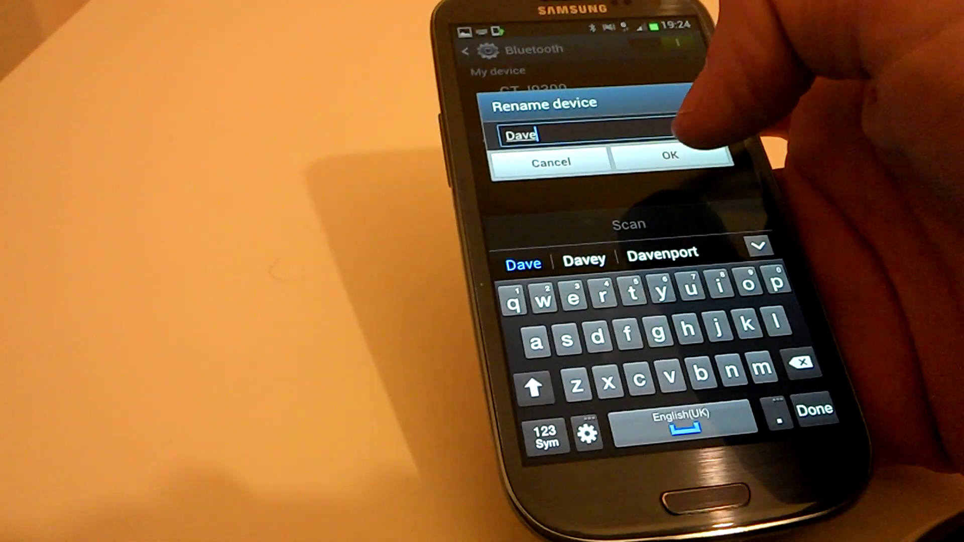
- Confirm 'Dave' as the phone's new Bluetooth name in place of GT-I9300
{"action": "left_click", "coordinate": [669, 160]}
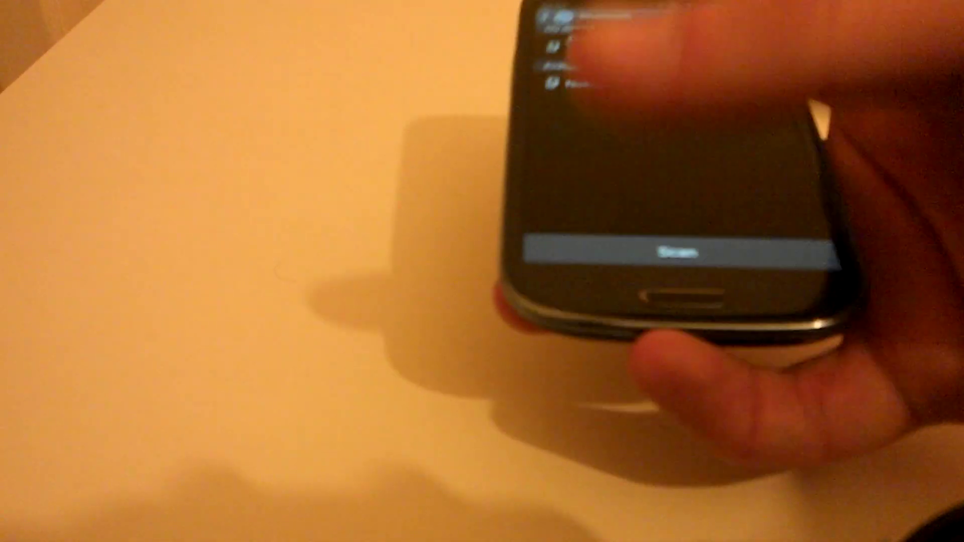
- Rescan for Bluetooth devices to find the Nokia 2323c-2, then return to Settings
{"action": "left_click", "coordinate": [671, 278]}
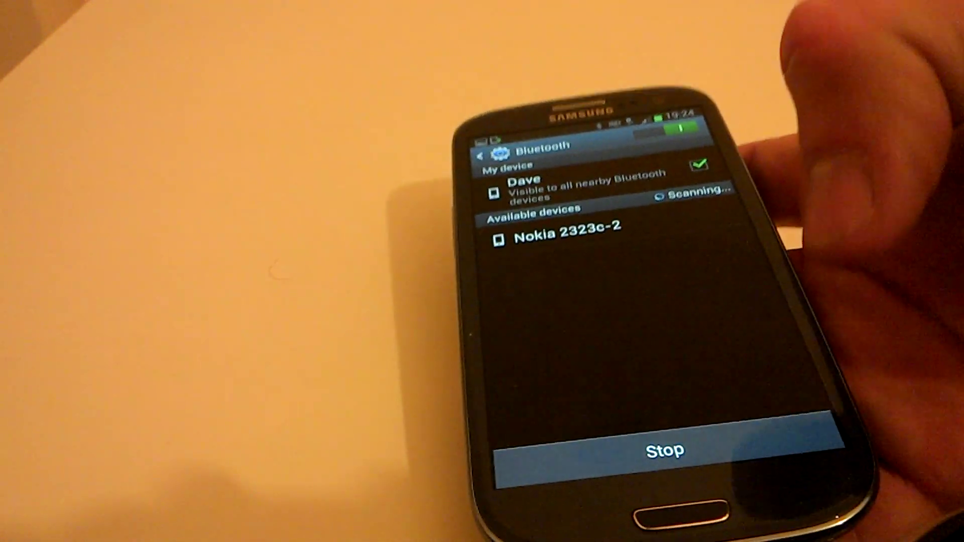
{"action": "left_click", "coordinate": [796, 500]}
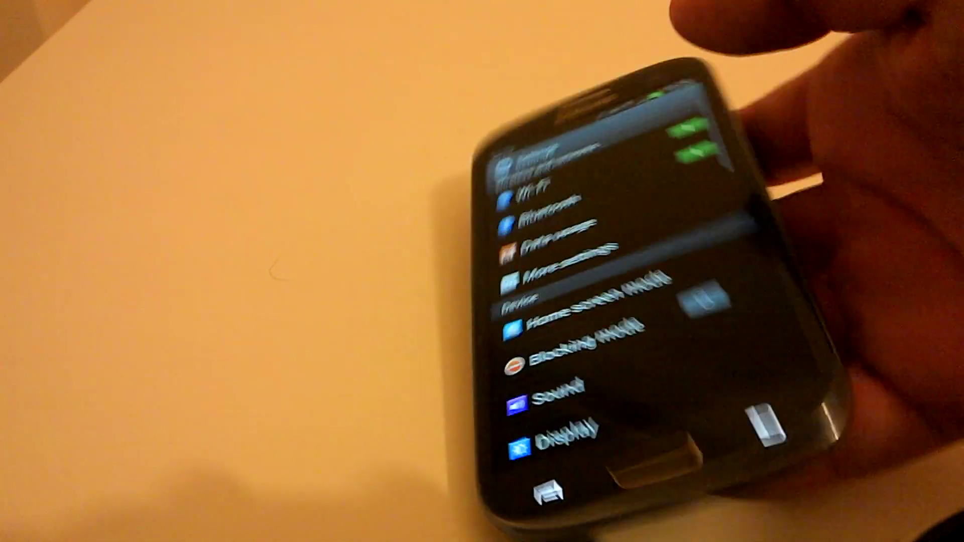